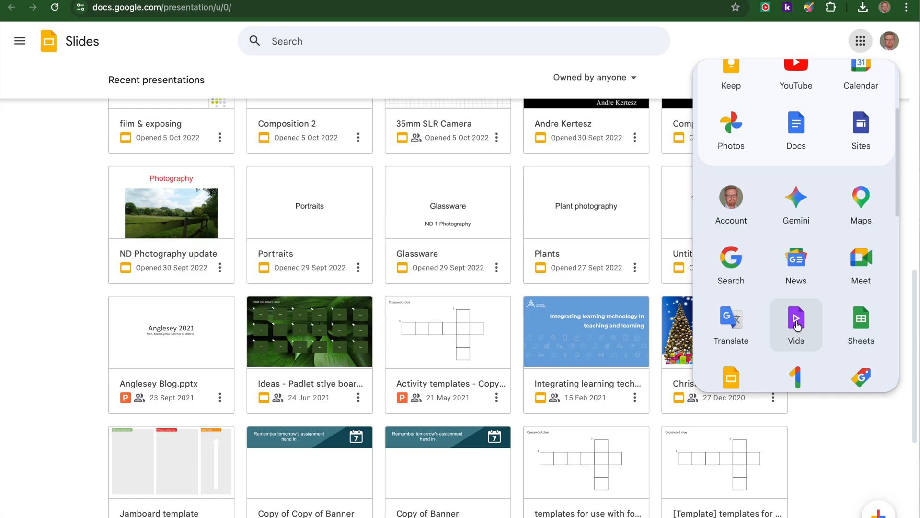
Open Google Vids and start a new portrait video with the Veo 3.1 AI clip generator.
{"action": "left_click", "coordinate": [797, 326]}
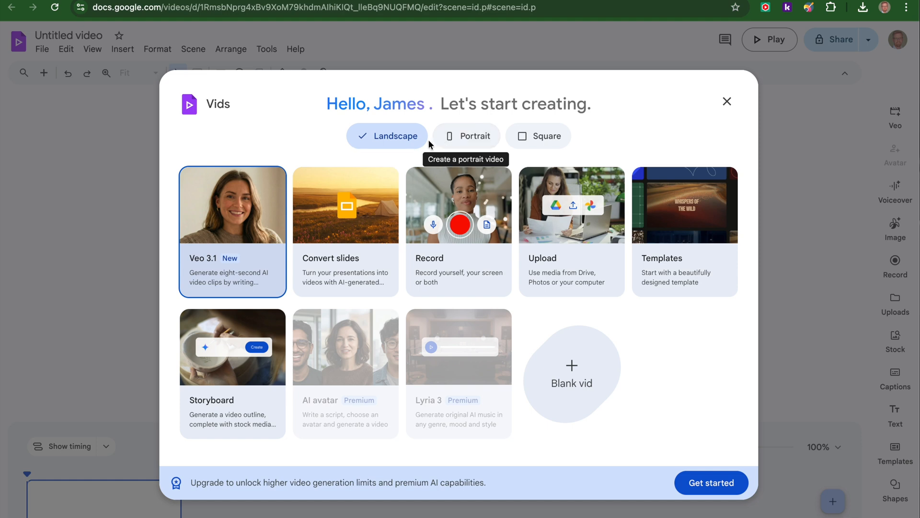
{"action": "left_click", "coordinate": [470, 139]}
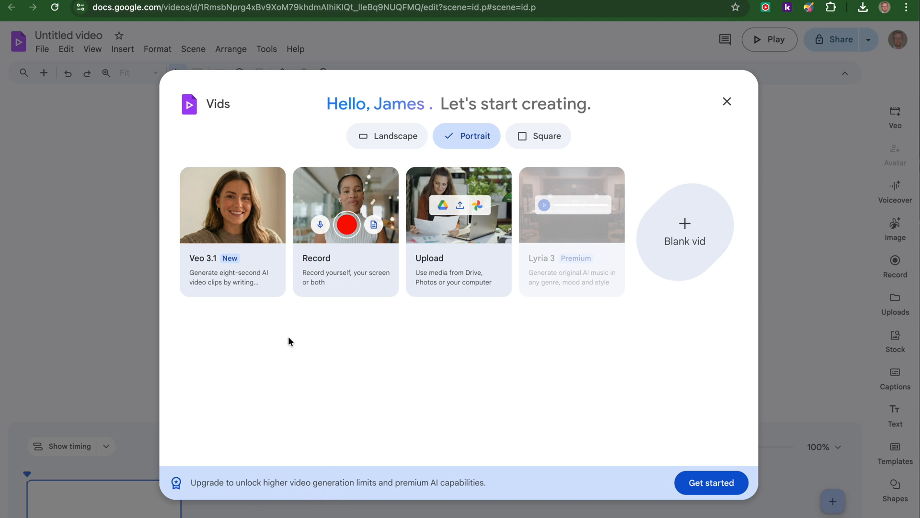
{"action": "left_click", "coordinate": [251, 266]}
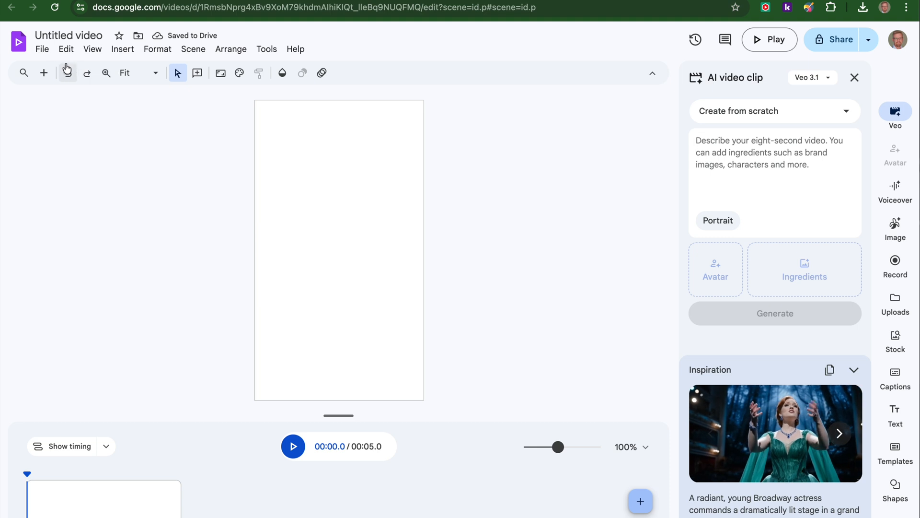
Rename the untitled video as "JK Demo video".
{"action": "left_click", "coordinate": [47, 35]}
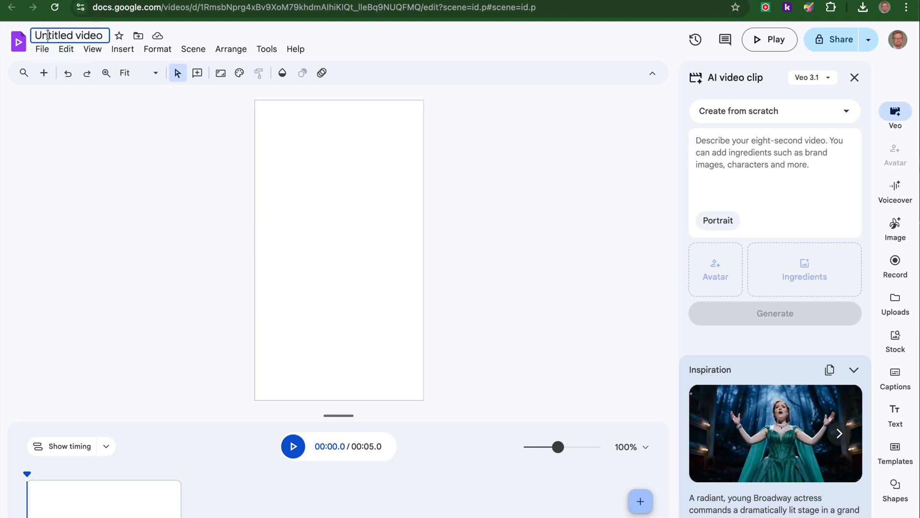
{"action": "double_click", "coordinate": [47, 35]}
{"action": "left_click", "coordinate": [78, 40]}
{"action": "triple_click", "coordinate": [80, 35]}
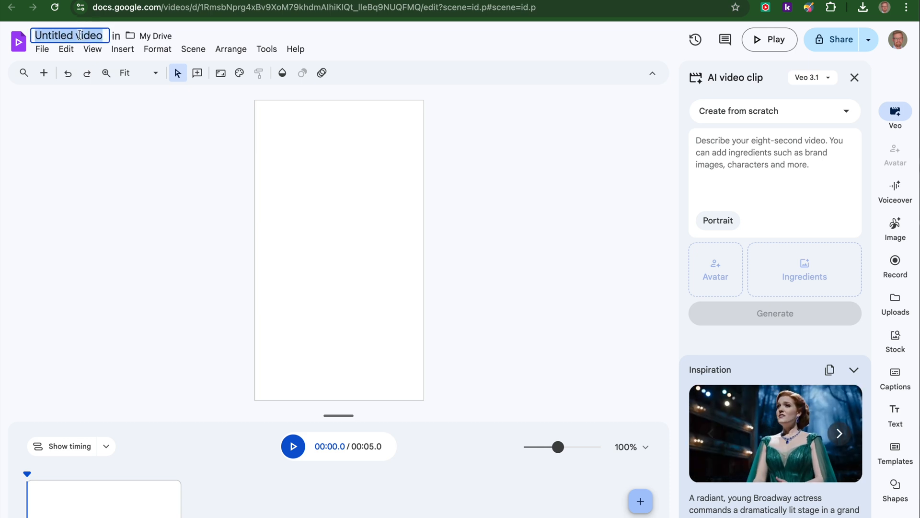
{"action": "type", "text": "JK"}
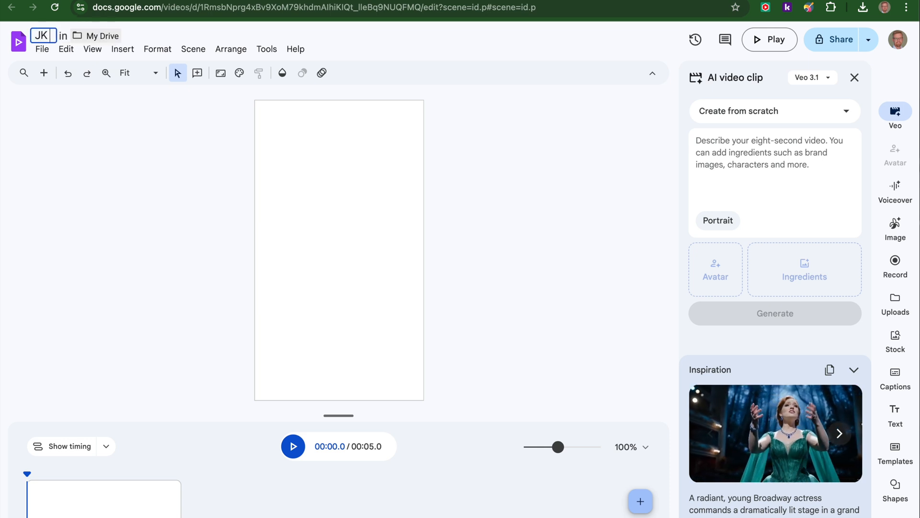
{"action": "type", "text": " Demo video"}
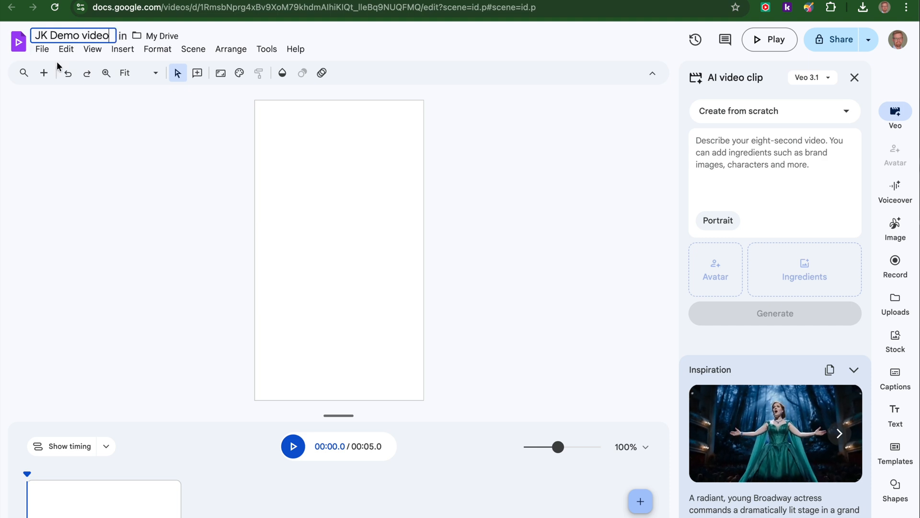
{"action": "left_click", "coordinate": [128, 151]}
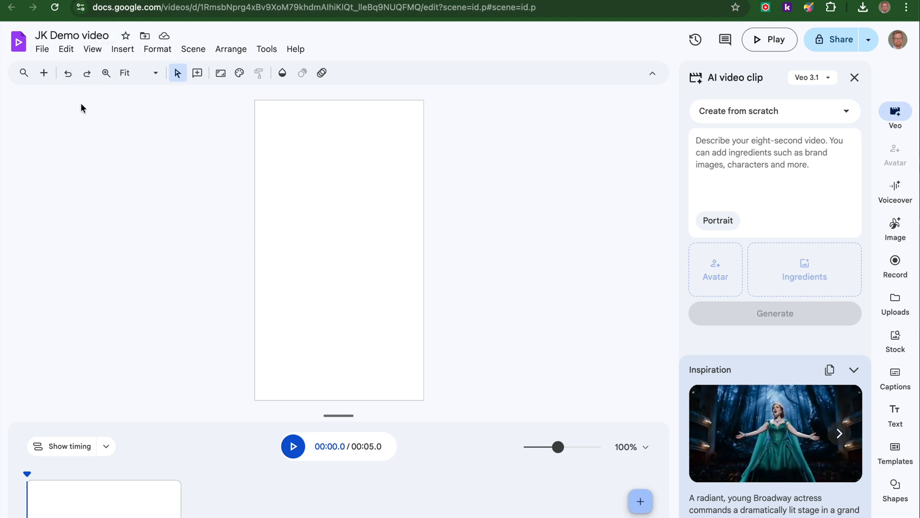
{"action": "left_click", "coordinate": [42, 49]}
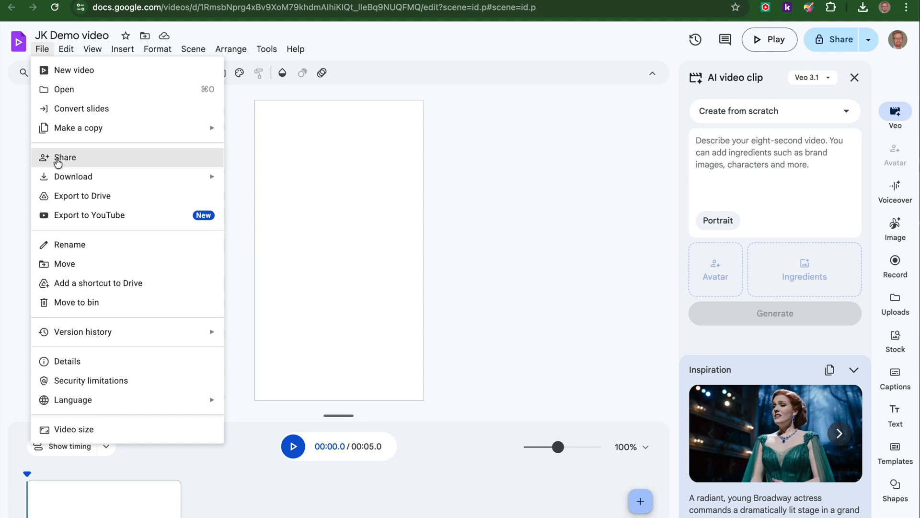
{"action": "mouse_move", "coordinate": [65, 49]}
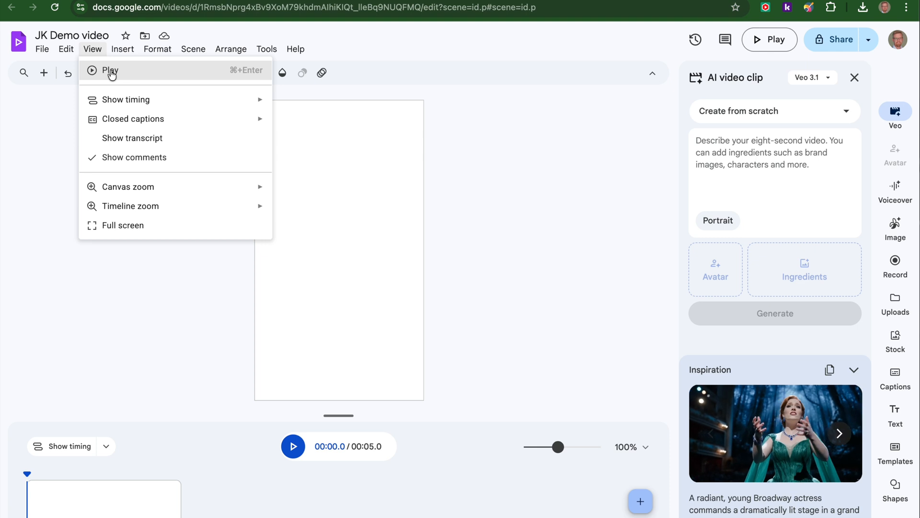
{"action": "mouse_move", "coordinate": [135, 123]}
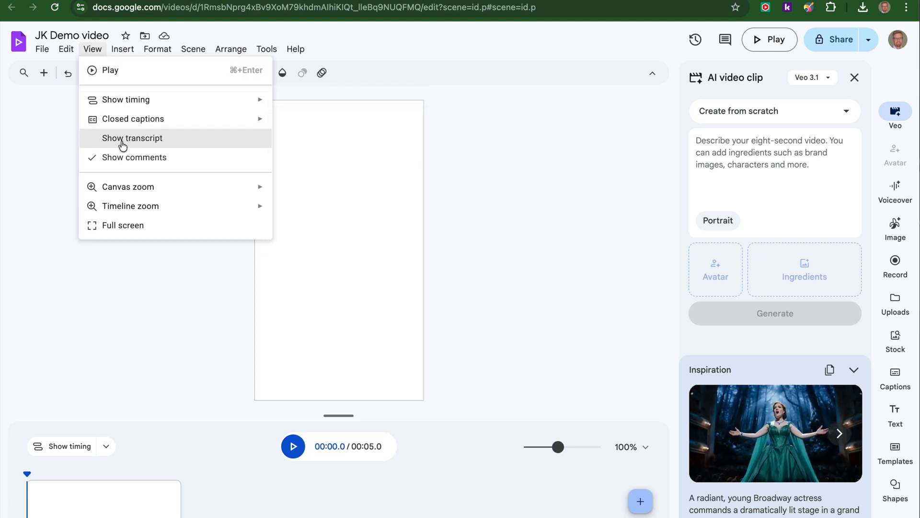
{"action": "mouse_move", "coordinate": [129, 214]}
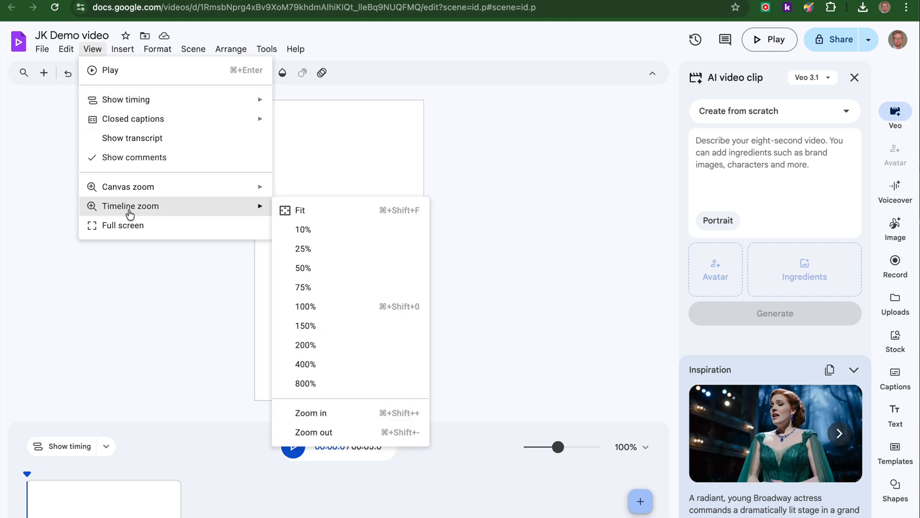
{"action": "mouse_move", "coordinate": [122, 52]}
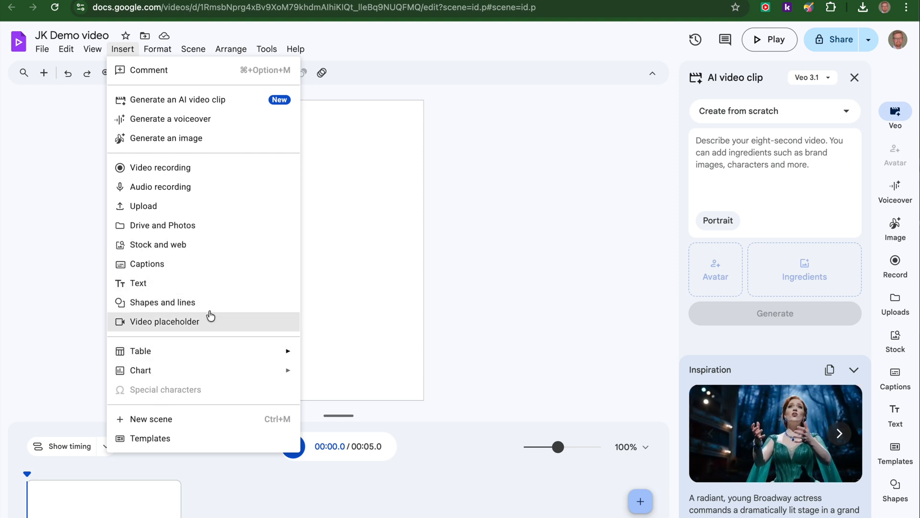
{"action": "mouse_move", "coordinate": [163, 55]}
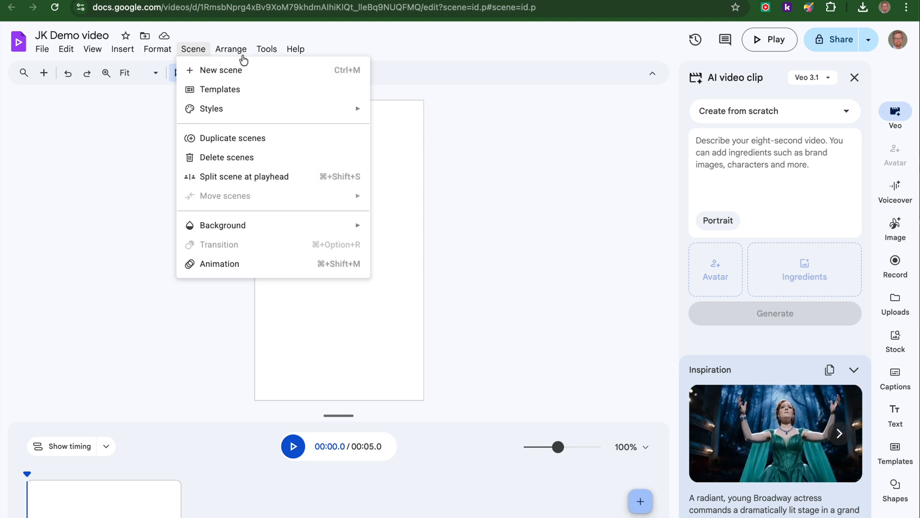
{"action": "mouse_move", "coordinate": [232, 54]}
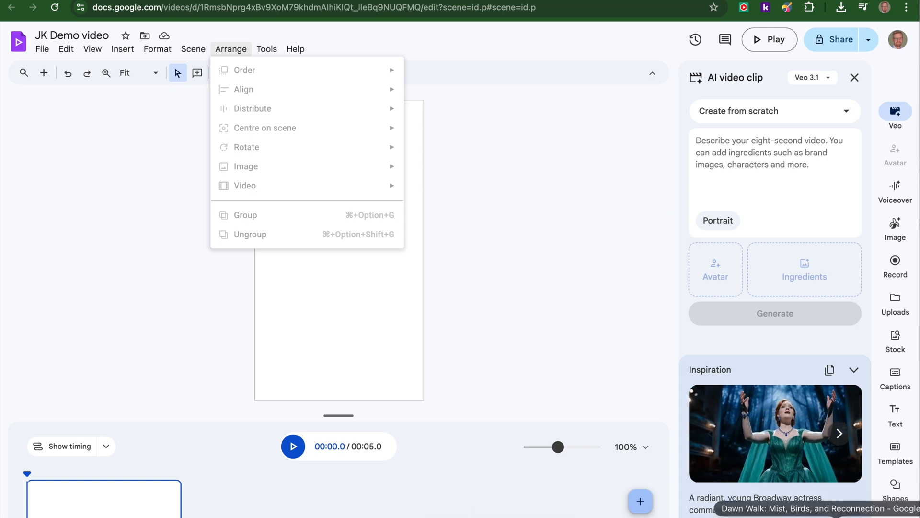
Switch to the Gemini chat "Dawn Walk: Mist, Birds, and Reconnection" and copy its full response.
{"action": "left_click", "coordinate": [835, 513]}
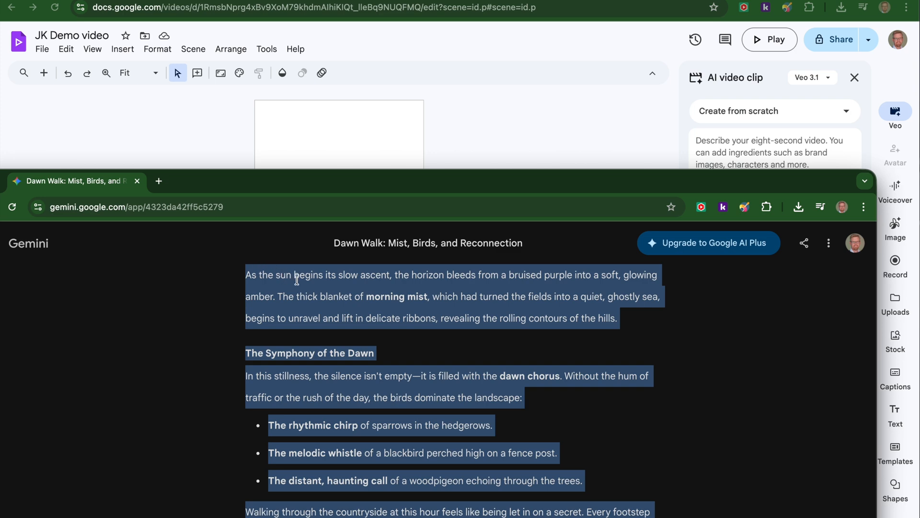
{"action": "double_click", "coordinate": [397, 180]}
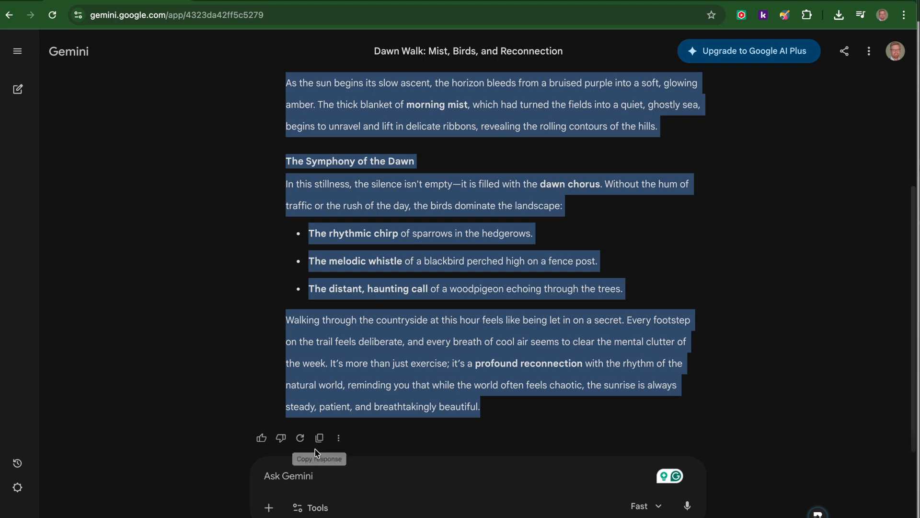
{"action": "left_click", "coordinate": [319, 437]}
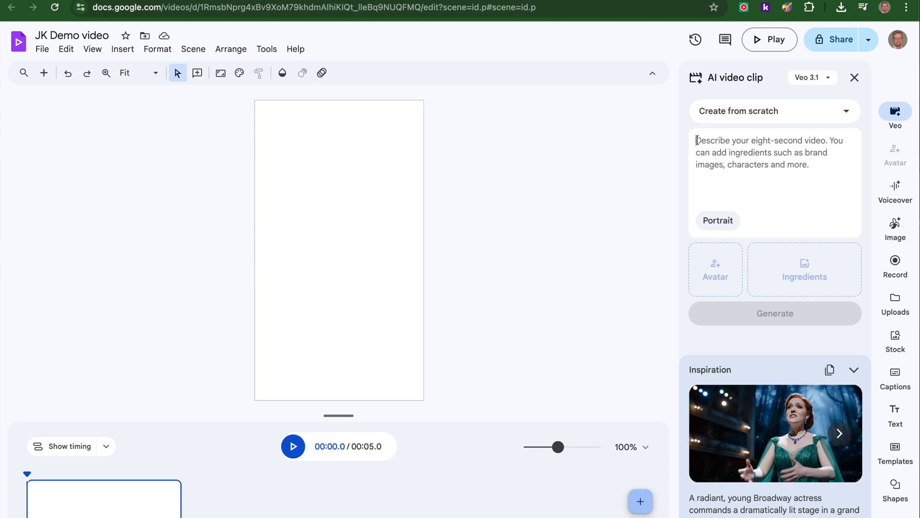
Generate a portrait AI video clip in Google Vids from the copied dawn walk text and insert it into the scene.
{"action": "key", "text": "super+v"}
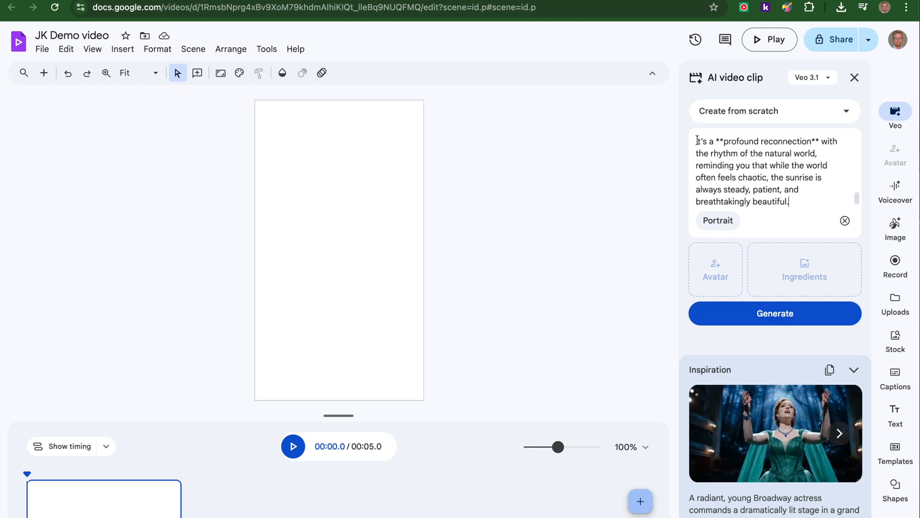
{"action": "left_click", "coordinate": [777, 324]}
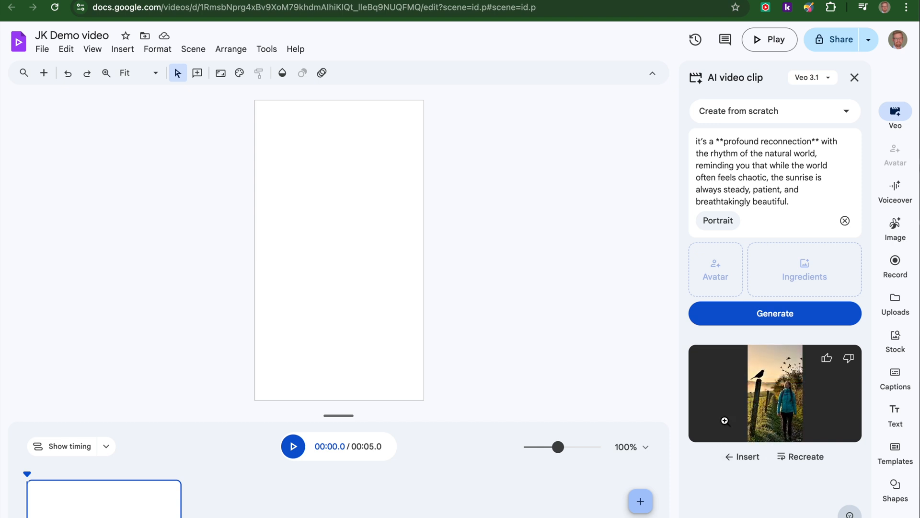
{"action": "left_click", "coordinate": [742, 456]}
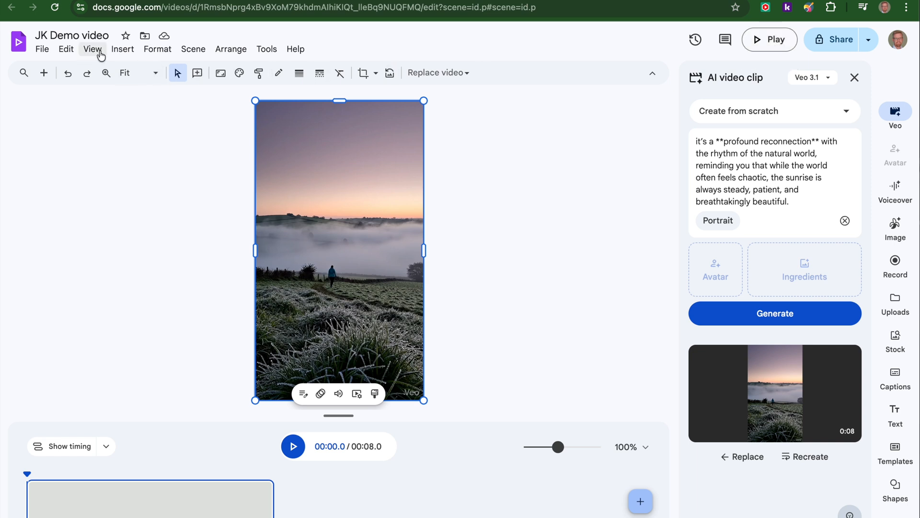
Add a title reading "Morning!" over the clip and set its box to resize to fit the text.
{"action": "left_click", "coordinate": [123, 51]}
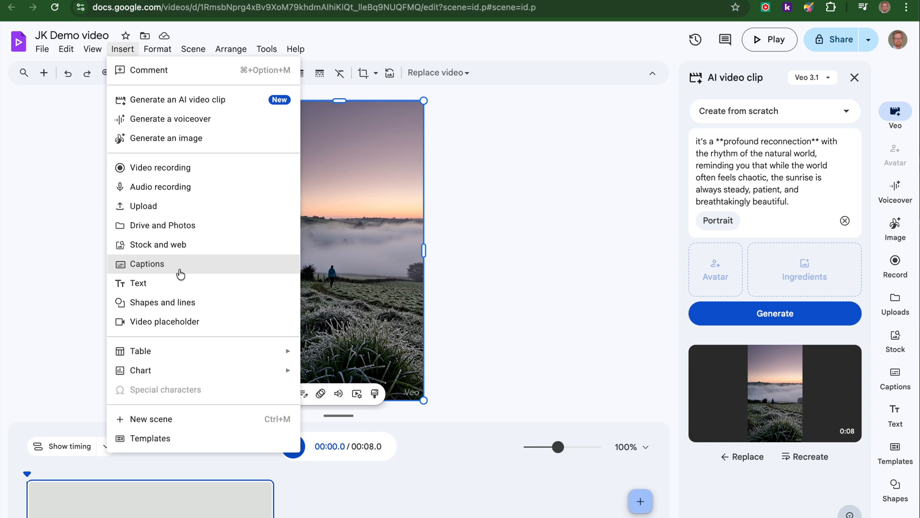
{"action": "left_click", "coordinate": [125, 285]}
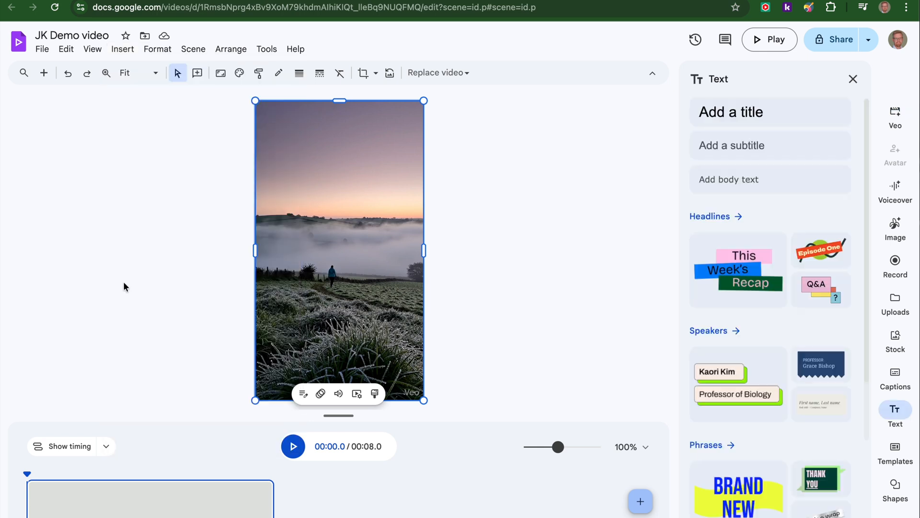
{"action": "left_click", "coordinate": [750, 114]}
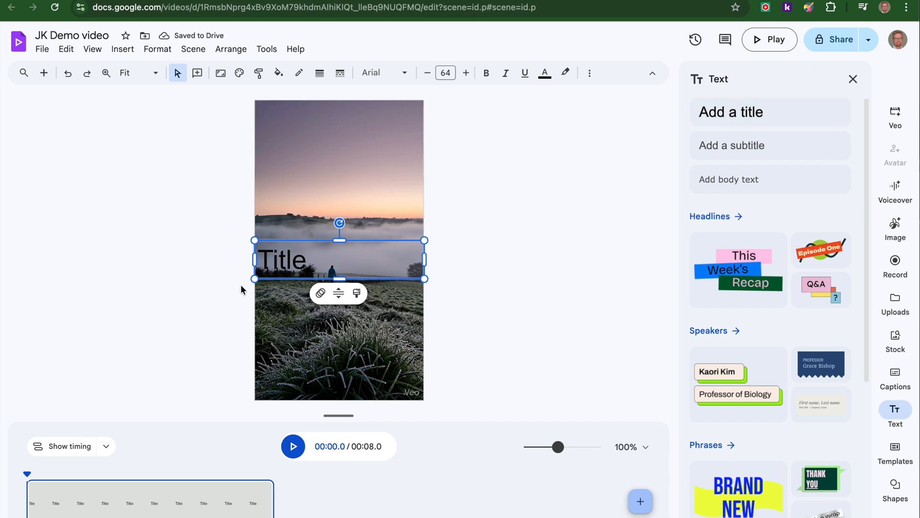
{"action": "double_click", "coordinate": [278, 264]}
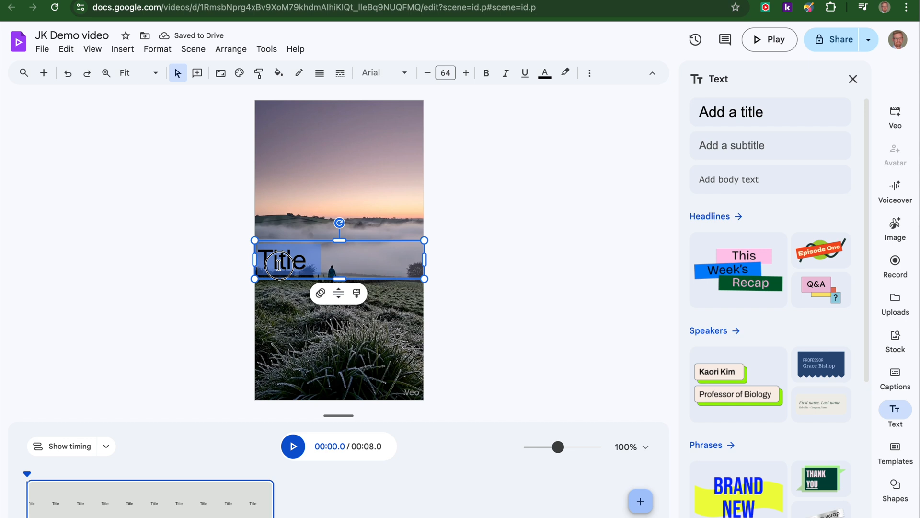
{"action": "type", "text": "M"}
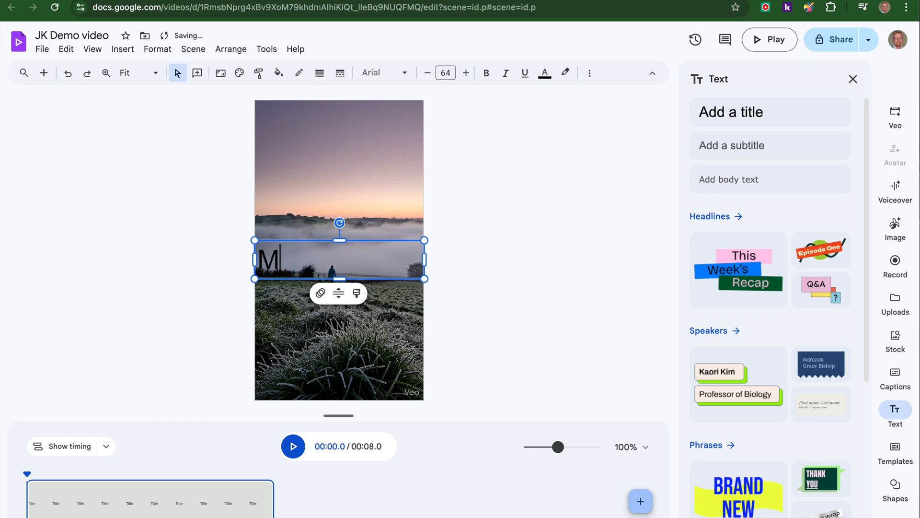
{"action": "type", "text": "orning"}
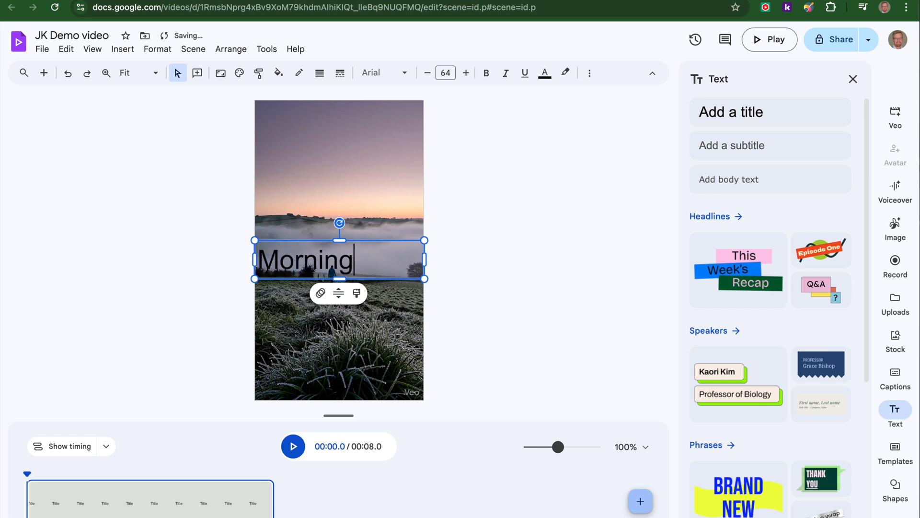
{"action": "type", "text": "!"}
{"action": "left_click", "coordinate": [338, 293]}
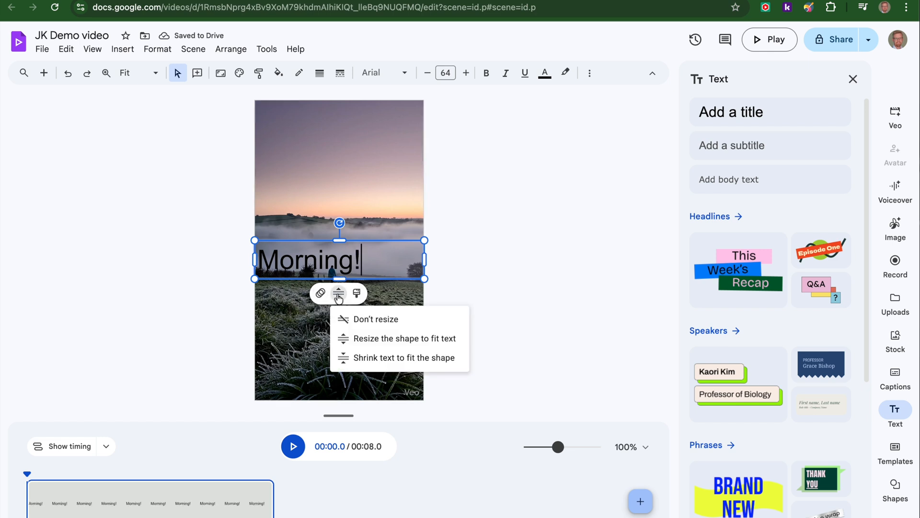
{"action": "left_click", "coordinate": [364, 344]}
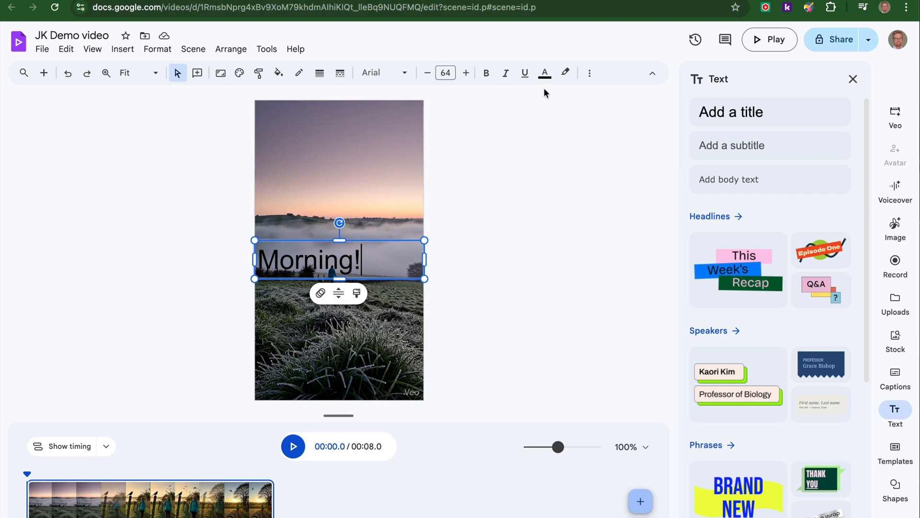
Centre the "Morning!" text horizontally in its box and move the title up to the top of the video frame.
{"action": "left_click", "coordinate": [590, 73]}
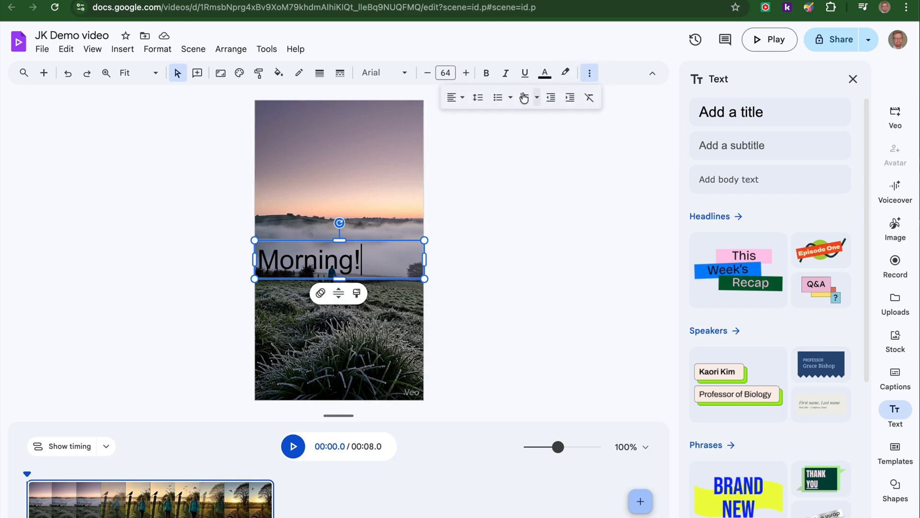
{"action": "left_click", "coordinate": [461, 99]}
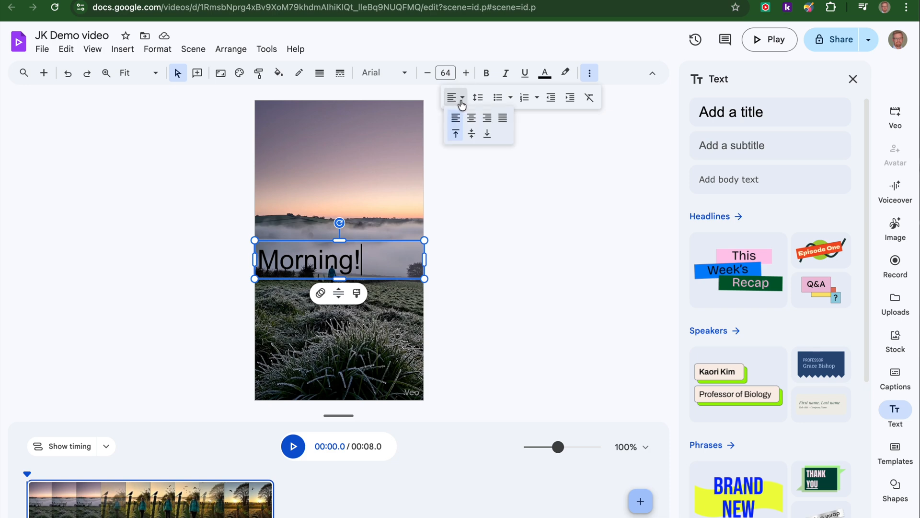
{"action": "left_click", "coordinate": [472, 118]}
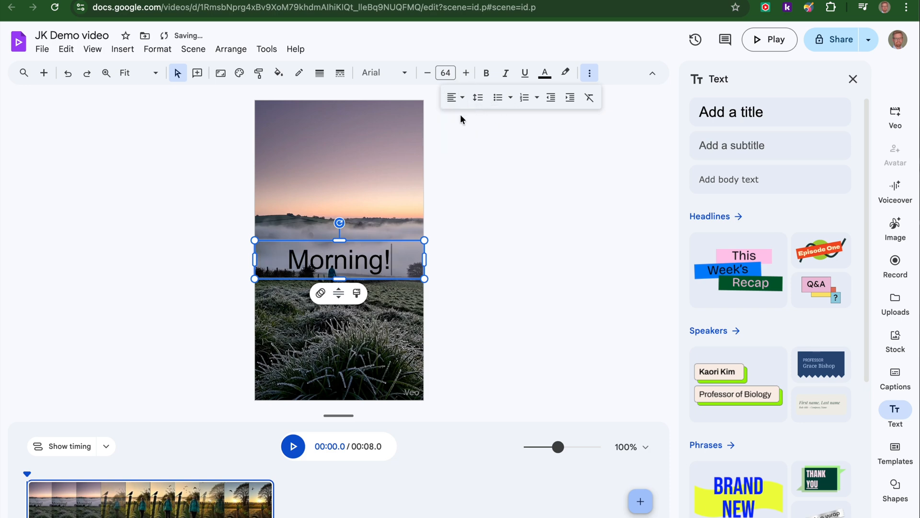
{"action": "left_click_drag", "start_coordinate": [372, 242], "coordinate": [370, 114]}
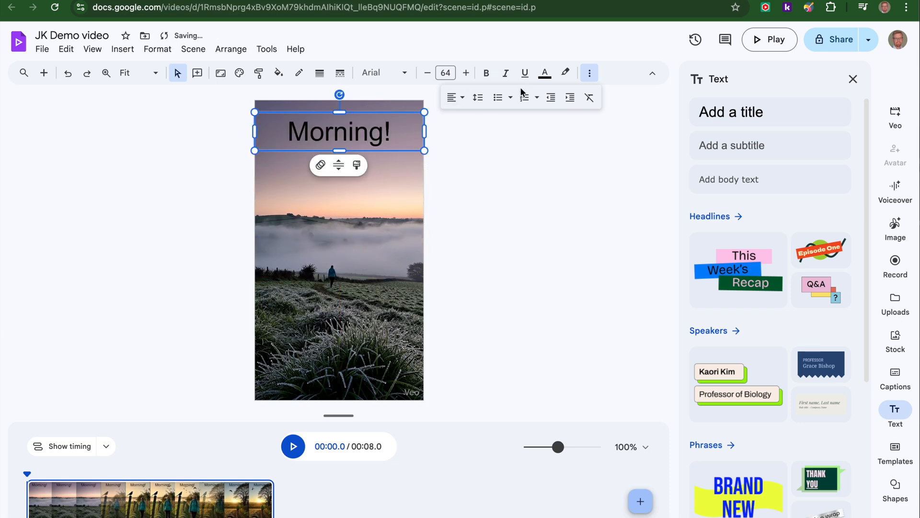
Recolour the "Morning!" title with a peach tone sampled from the dawn sky in the clip and dismiss the video style tip.
{"action": "left_click", "coordinate": [545, 73]}
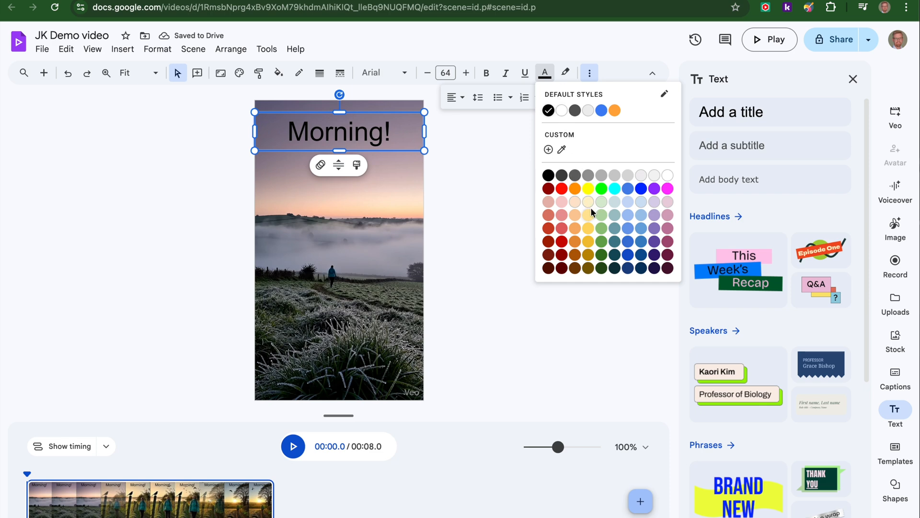
{"action": "left_click", "coordinate": [561, 150]}
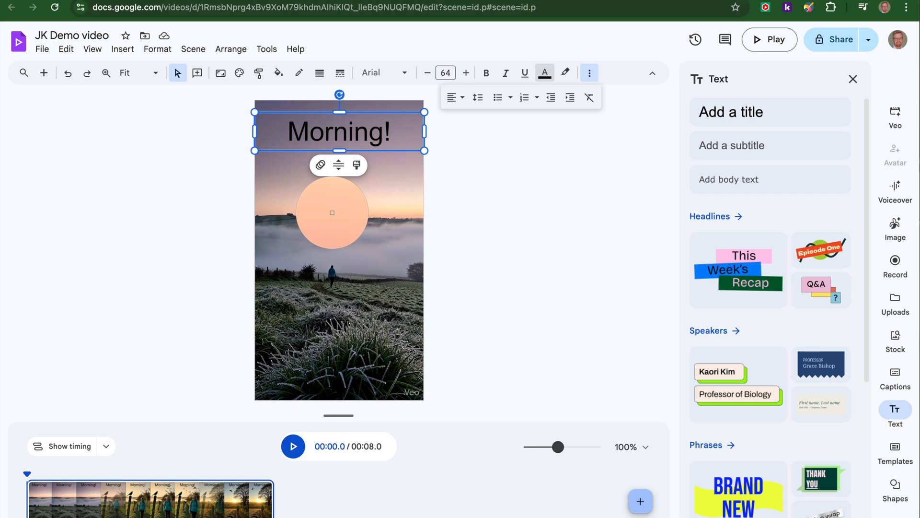
{"action": "left_click", "coordinate": [332, 213]}
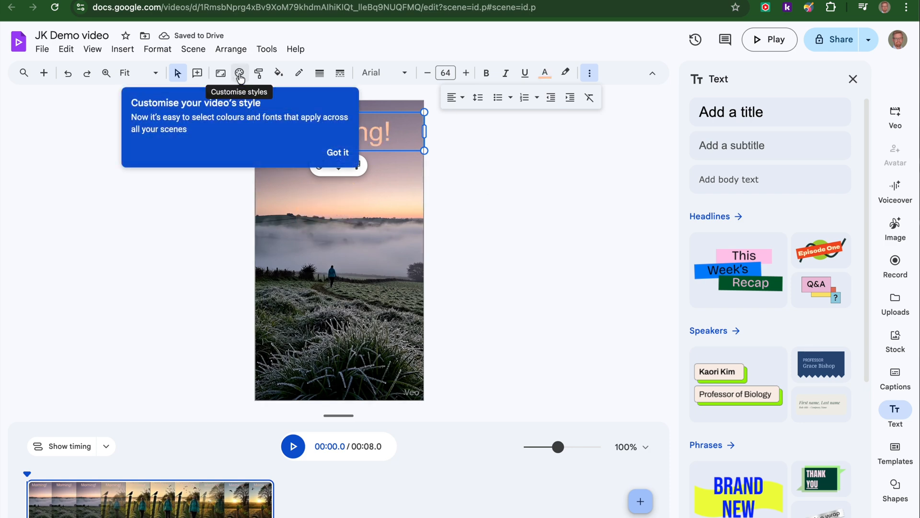
{"action": "left_click", "coordinate": [338, 152]}
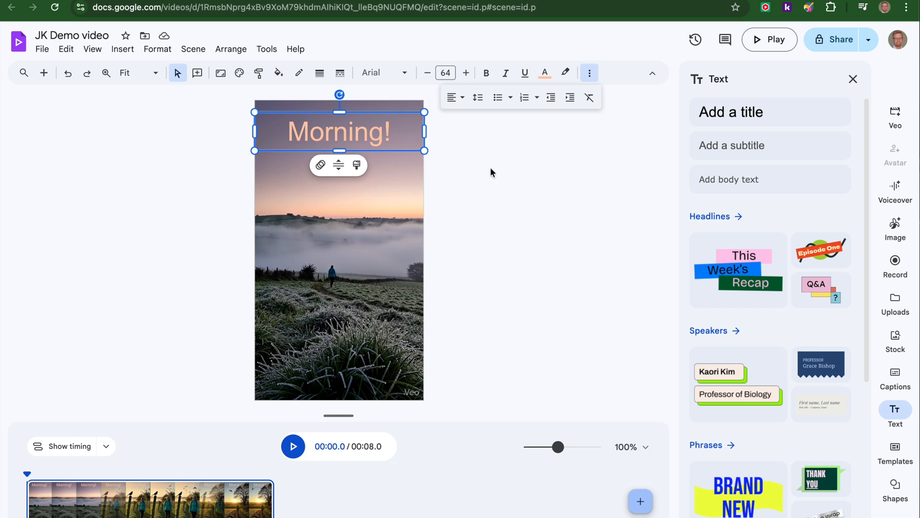
Play the finished video through in preview, close it, and show the available download formats for the video.
{"action": "left_click", "coordinate": [767, 45]}
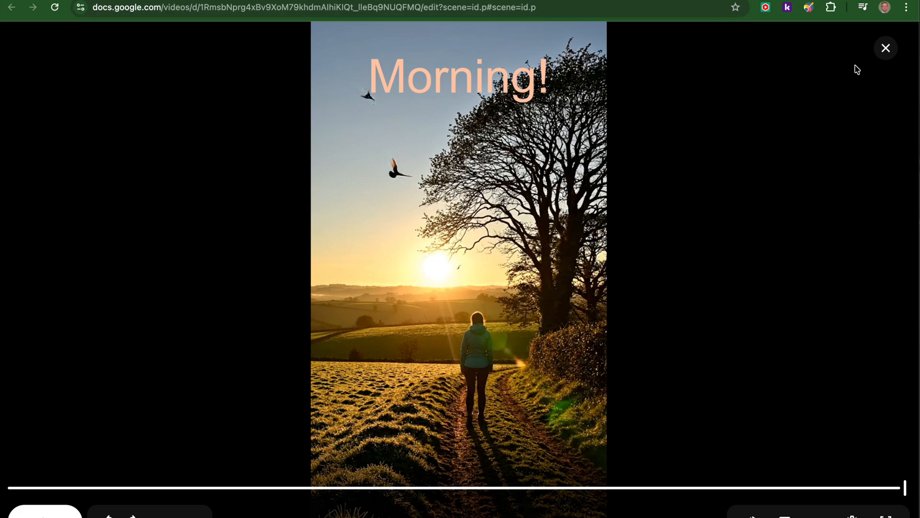
{"action": "left_click", "coordinate": [886, 49]}
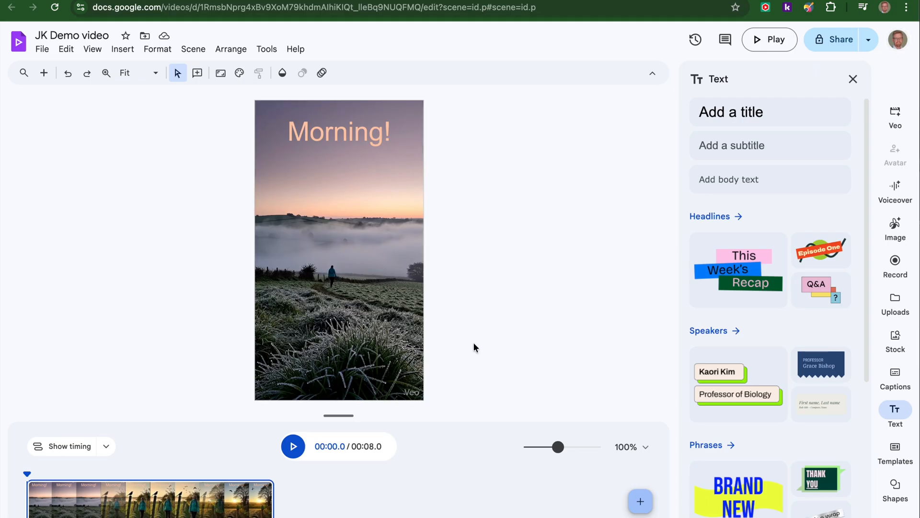
{"action": "left_click", "coordinate": [39, 50]}
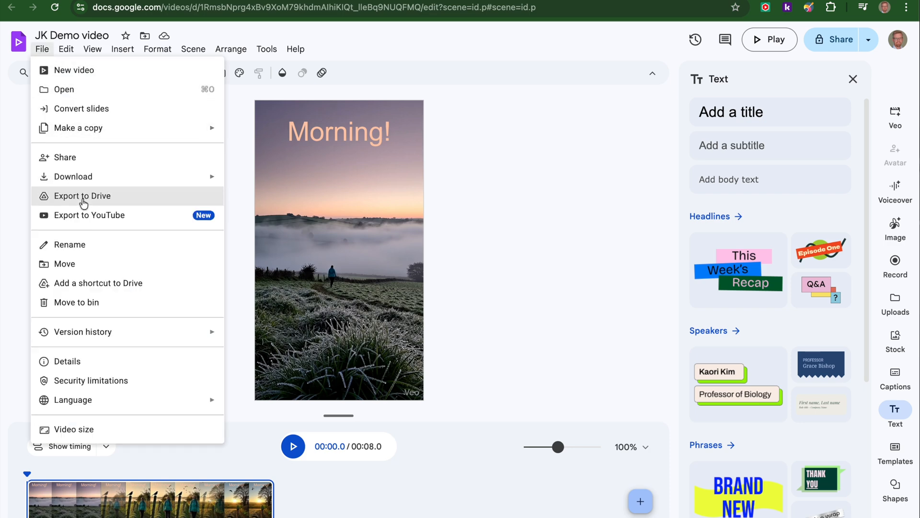
{"action": "mouse_move", "coordinate": [90, 184]}
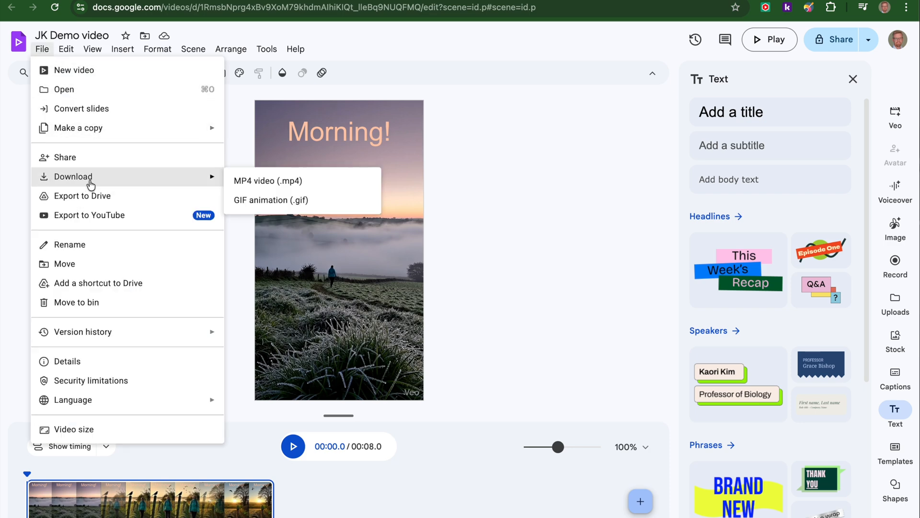